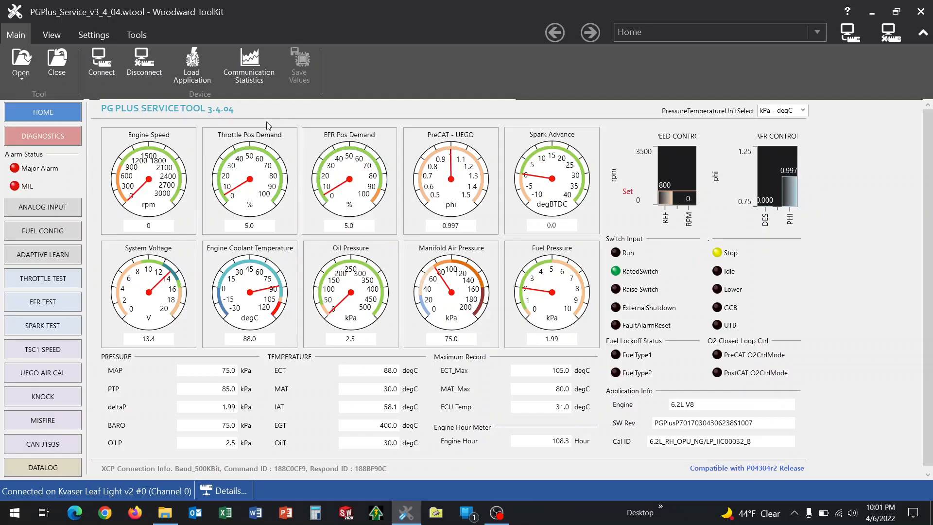
# - Add Throttle Pos Demand, Engine Speed and System Voltage to a trend and bring up the Trending window
pyautogui.rightClick(248, 153)
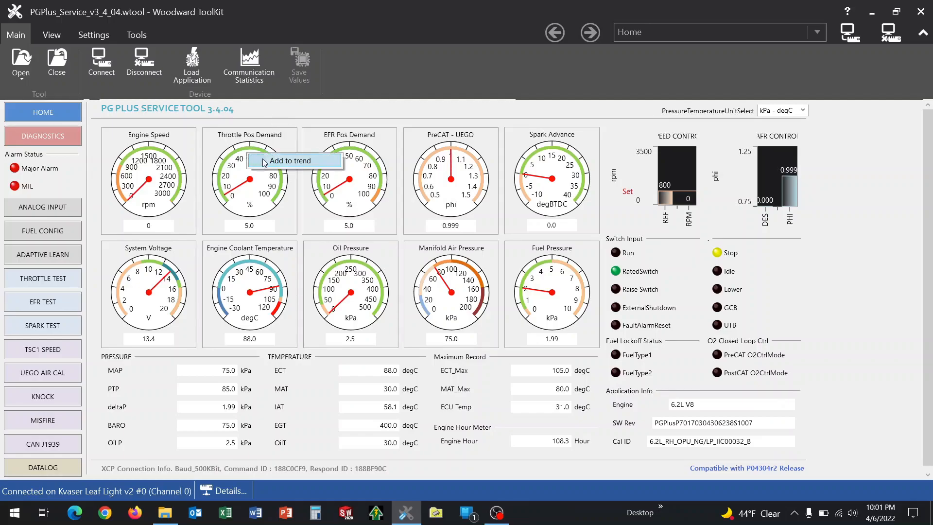
pyautogui.click(264, 161)
pyautogui.click(121, 164)
pyautogui.rightClick(122, 164)
pyautogui.click(160, 170)
pyautogui.rightClick(139, 290)
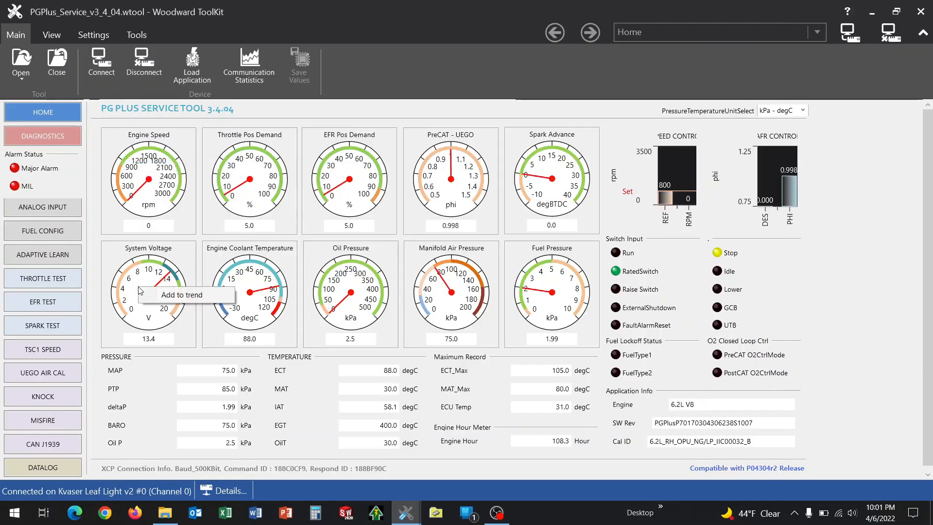
pyautogui.click(149, 295)
pyautogui.hotkey('alt', 'Tab')
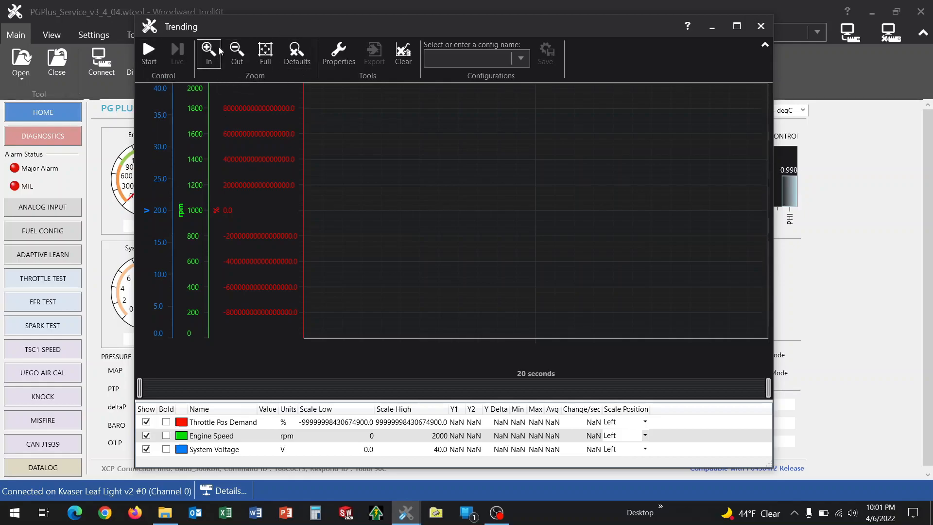
# - Open the trend chart properties, enable unlimited capacity for in-memory storage and read the storage type description
pyautogui.click(337, 62)
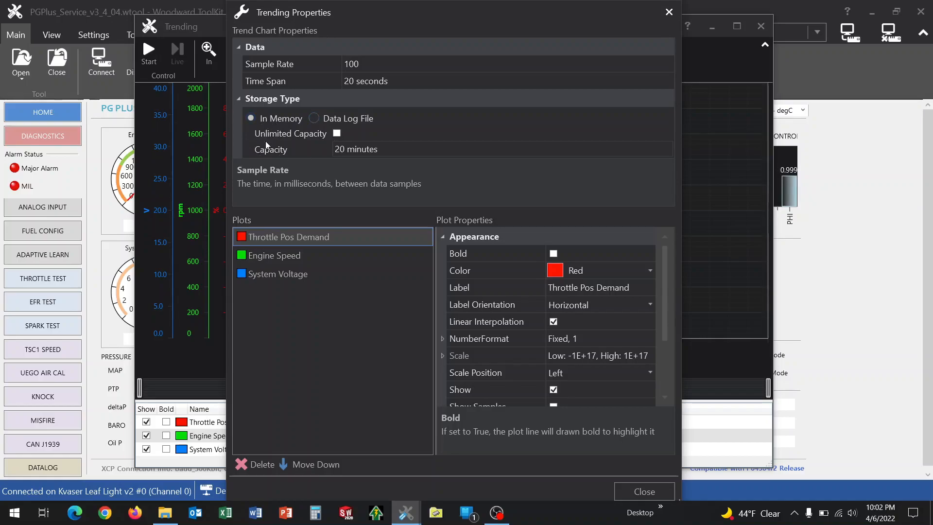
pyautogui.click(336, 134)
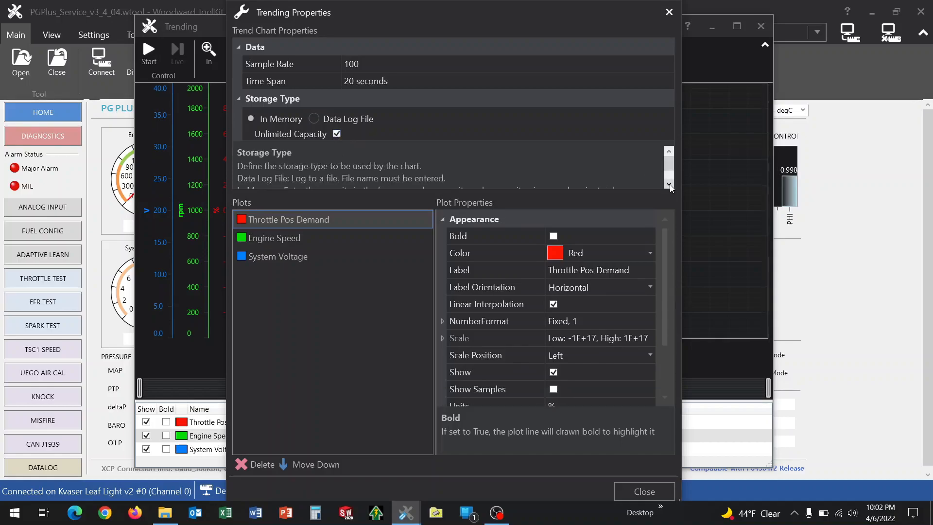
pyautogui.click(669, 186)
pyautogui.click(669, 185)
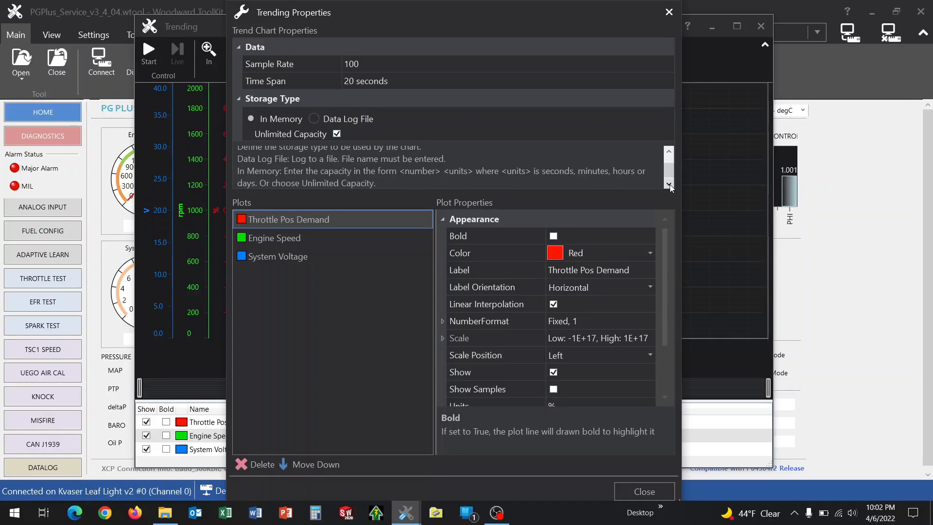
pyautogui.click(669, 186)
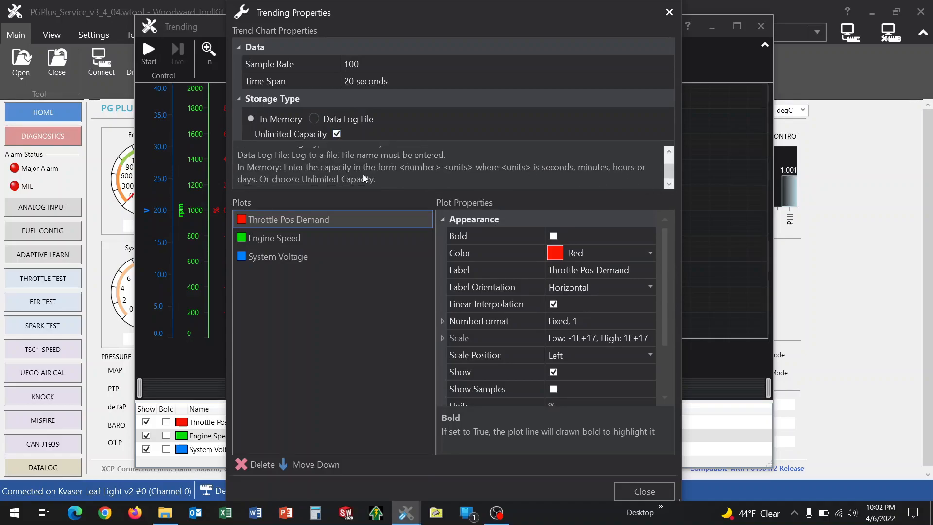
# - Switch the trend storage type to Data Log File and name the file Test Recording
pyautogui.click(282, 121)
pyautogui.click(315, 118)
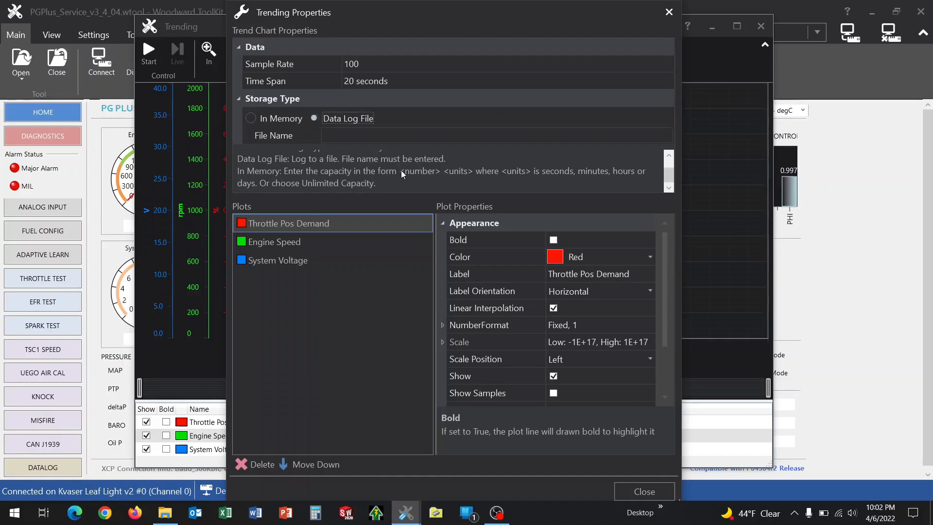
pyautogui.click(349, 136)
pyautogui.write('Test Recording')
# - Move the Engine Speed plot below System Voltage, relabel it "Engine Speed (rpm)" and close the trend properties
pyautogui.click(300, 243)
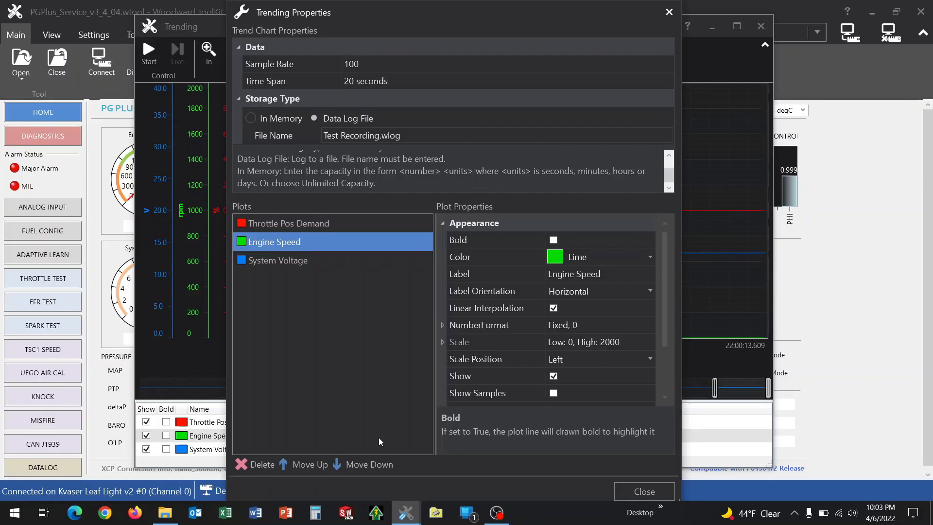
pyautogui.click(361, 466)
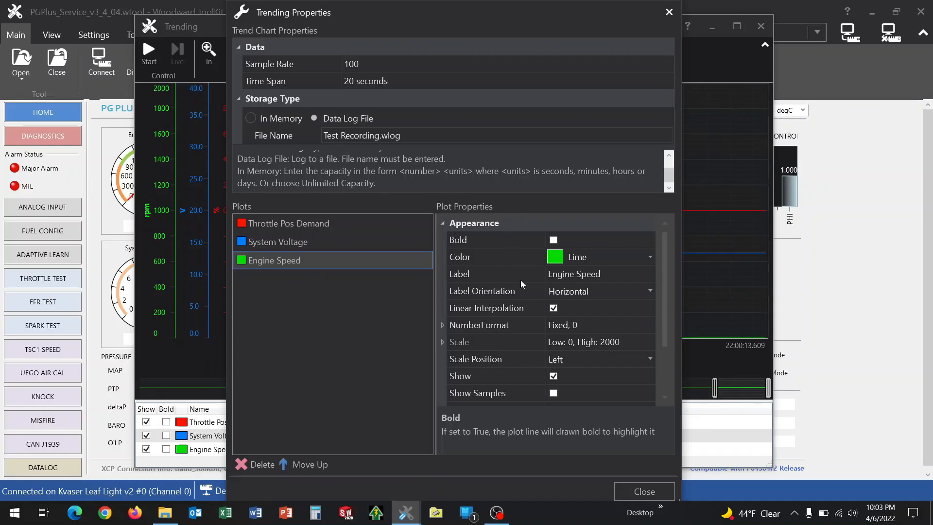
pyautogui.moveTo(660, 302)
pyautogui.mouseDown()
pyautogui.moveTo(661, 337)
pyautogui.moveTo(662, 308)
pyautogui.mouseUp()
pyautogui.click(618, 277)
pyautogui.write('(rpm)')
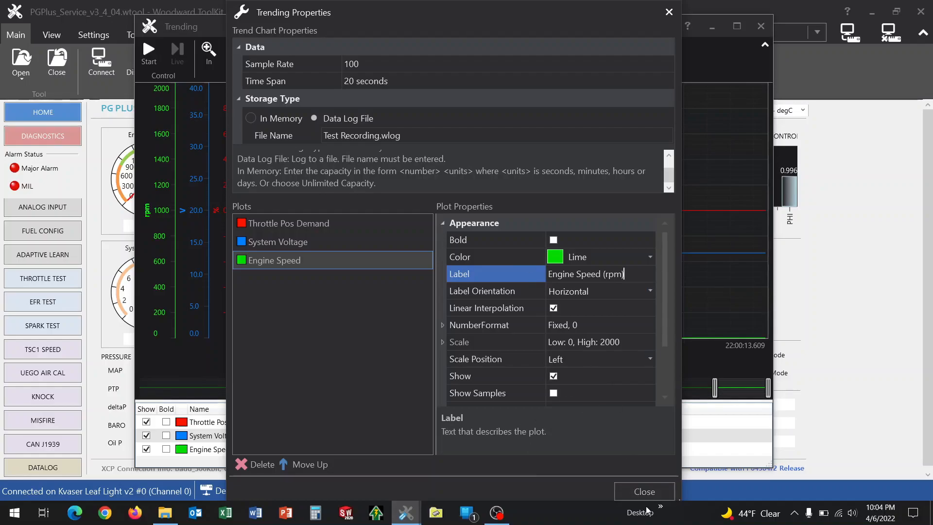
pyautogui.click(645, 492)
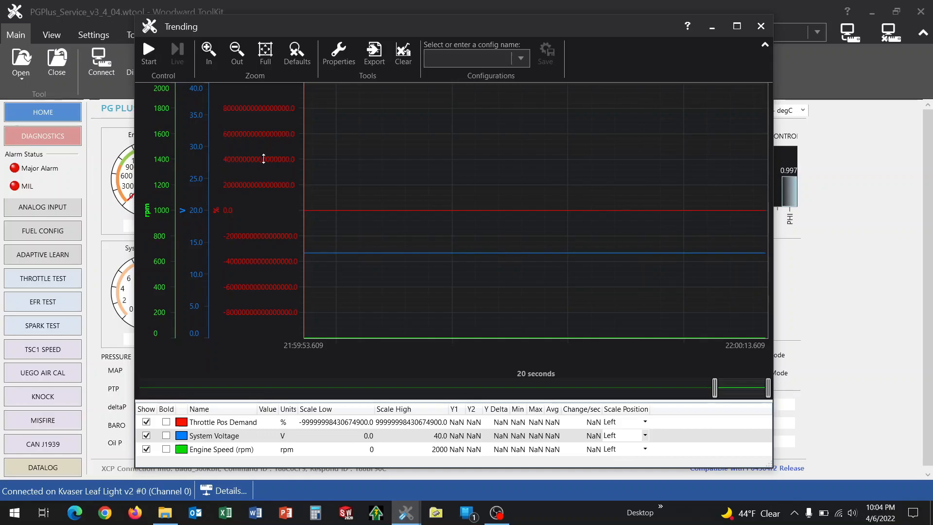
# - Rescale the plots' vertical axes directly on the chart and set the Engine Speed plot's high scale to 2200
pyautogui.moveTo(256, 146)
pyautogui.mouseDown()
pyautogui.moveTo(256, 94)
pyautogui.moveTo(258, 128)
pyautogui.moveTo(254, 101)
pyautogui.moveTo(306, 206)
pyautogui.moveTo(302, 152)
pyautogui.moveTo(264, 127)
pyautogui.moveTo(261, 98)
pyautogui.moveTo(260, 317)
pyautogui.moveTo(273, 275)
pyautogui.moveTo(261, 258)
pyautogui.moveTo(265, 325)
pyautogui.moveTo(261, 260)
pyautogui.moveTo(265, 312)
pyautogui.moveTo(187, 281)
pyautogui.moveTo(263, 273)
pyautogui.moveTo(265, 315)
pyautogui.moveTo(257, 142)
pyautogui.mouseUp()
pyautogui.moveTo(197, 183); pyautogui.dragTo(162, 174)
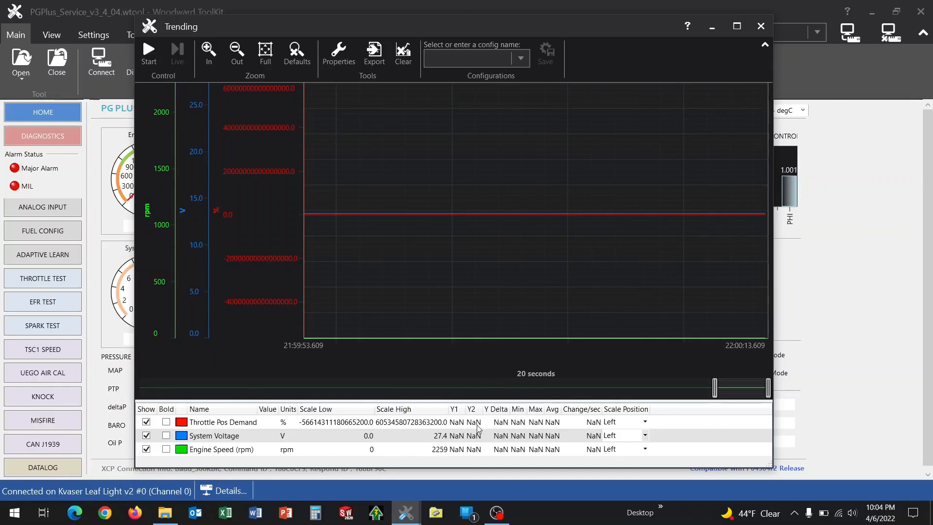
pyautogui.click(439, 451)
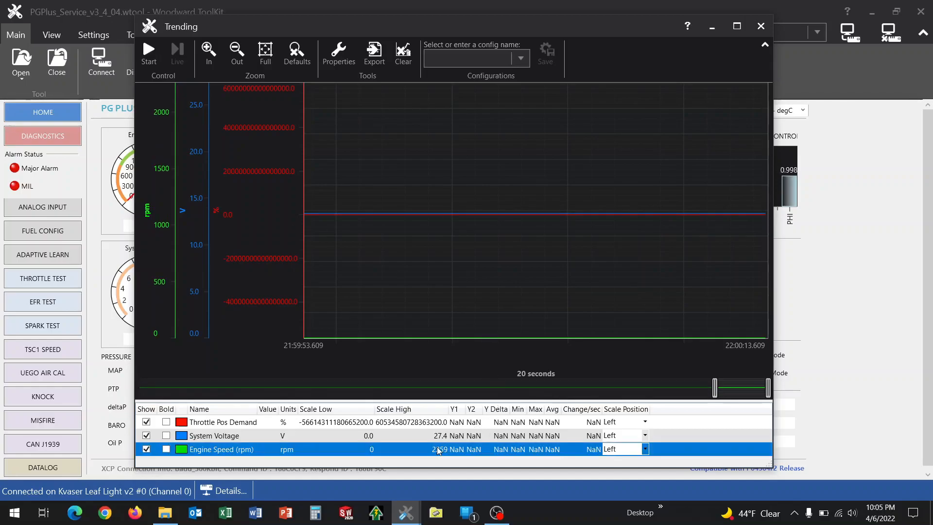
pyautogui.click(438, 451)
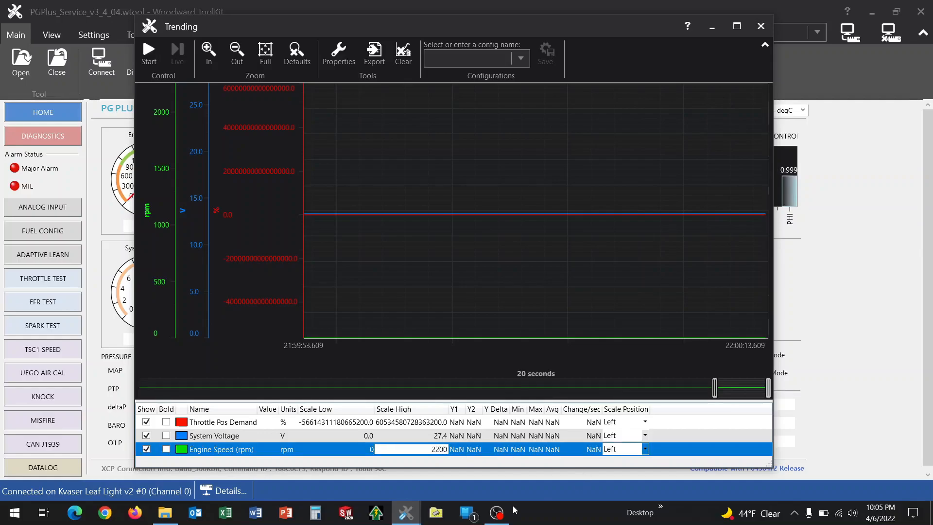
pyautogui.click(357, 451)
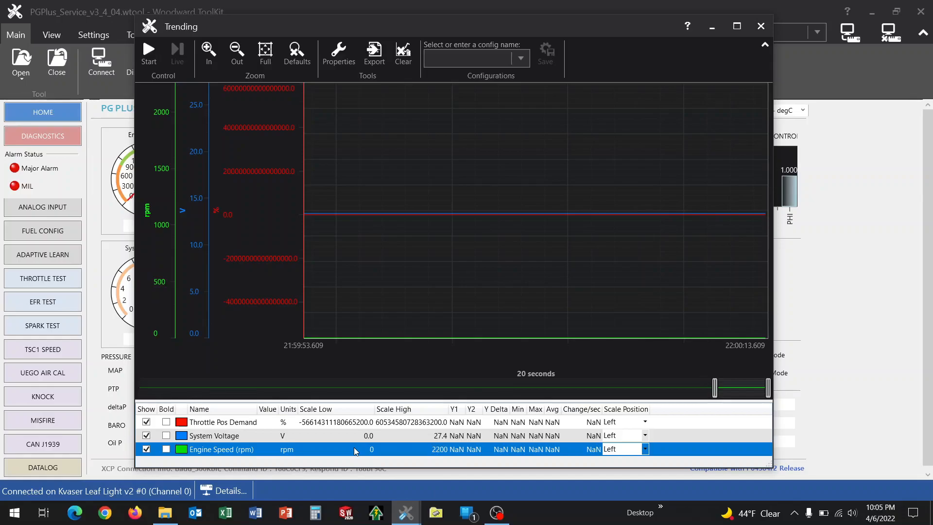
# - Rename the System Voltage plot to "System Voltage (v)" in the plot table
pyautogui.click(243, 436)
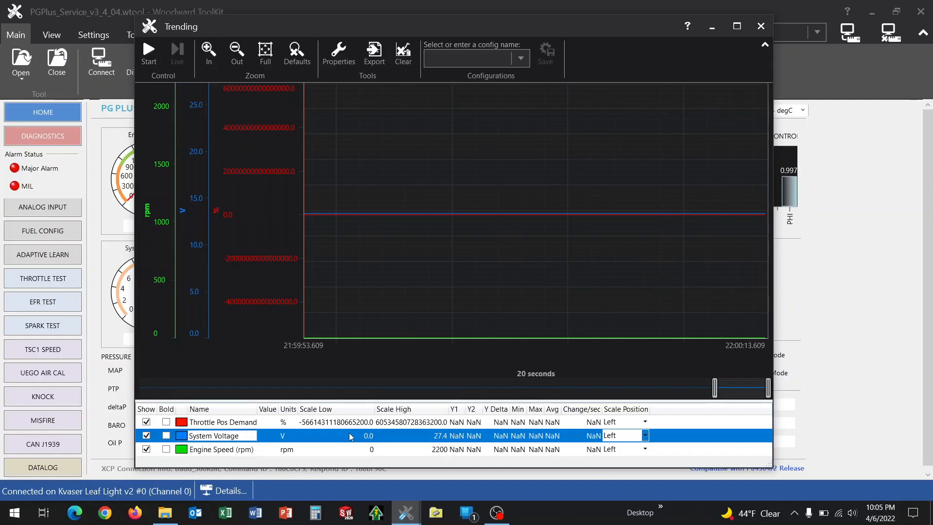
pyautogui.write('(v)')
pyautogui.press('Return')
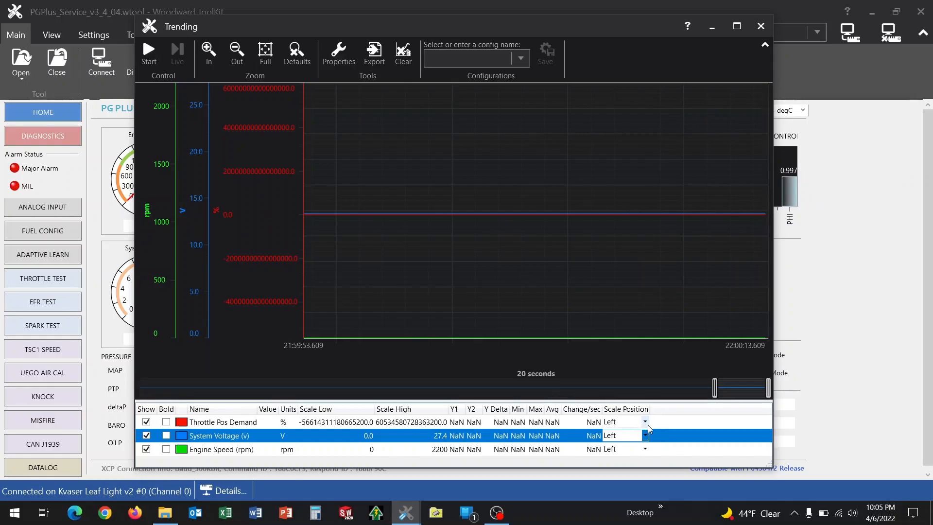
# - Set the Engine Speed scale position to Right and the System Voltage scale position to Hidden
pyautogui.click(646, 449)
pyautogui.click(622, 470)
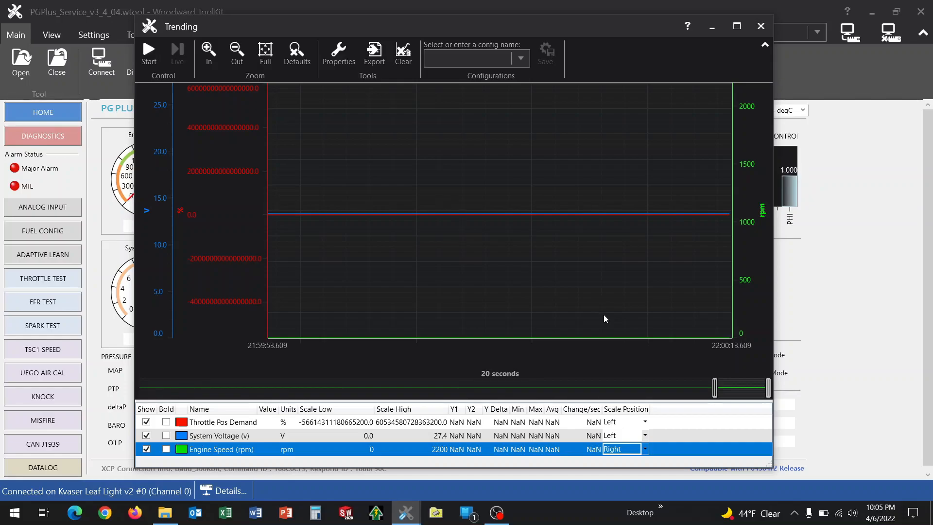
pyautogui.click(645, 435)
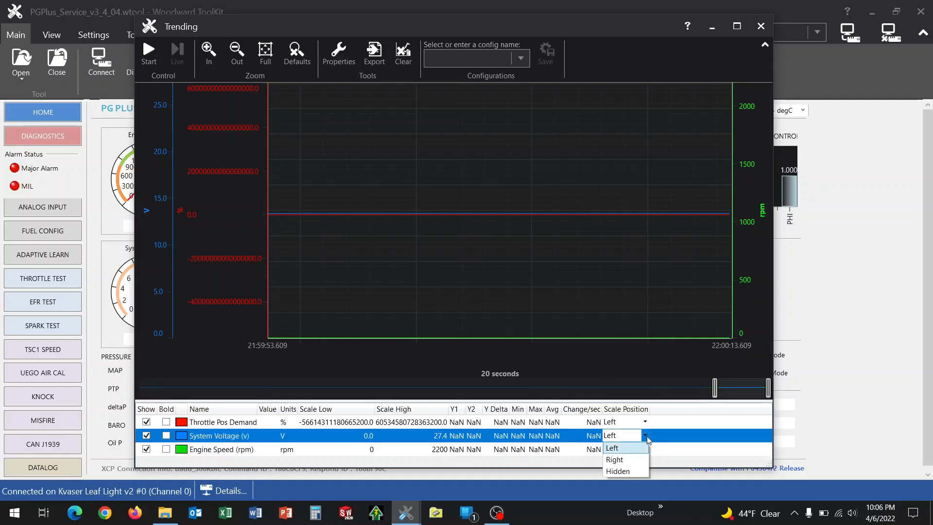
pyautogui.click(636, 470)
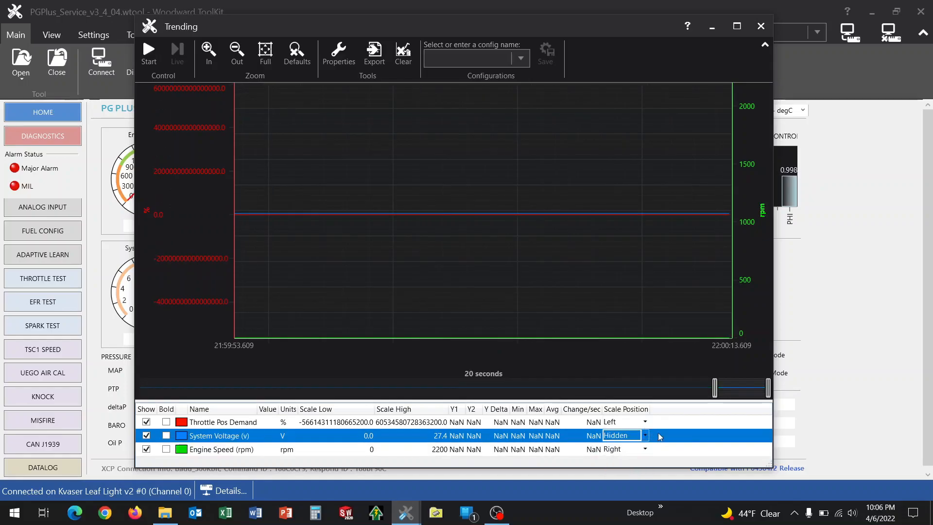
# - Select the Throttle Pos Demand plot and move the visible time window back and forth through the recorded data
pyautogui.click(675, 421)
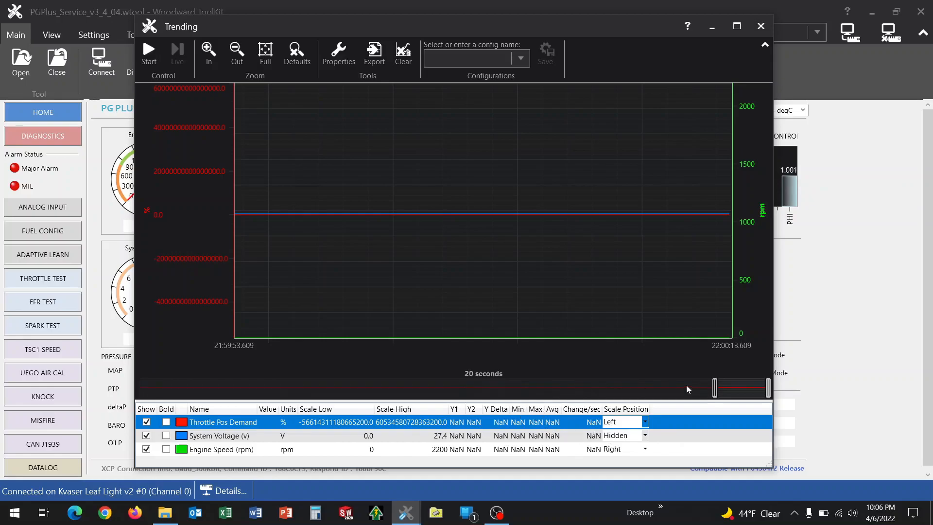
pyautogui.moveTo(728, 391); pyautogui.dragTo(616, 392)
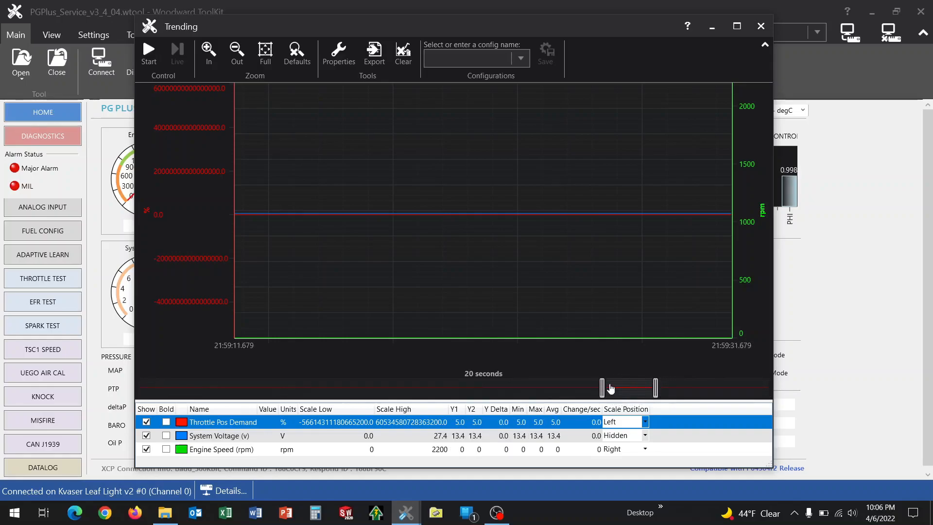
pyautogui.moveTo(630, 394); pyautogui.dragTo(610, 395)
pyautogui.moveTo(621, 392); pyautogui.dragTo(747, 393)
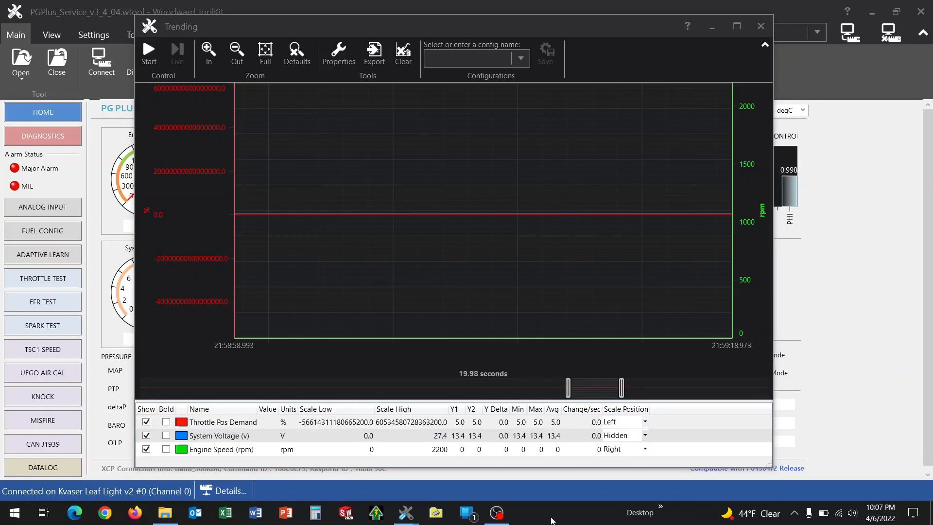
# - Save the current trend setup as a configuration named "Test Recording1"
pyautogui.click(459, 59)
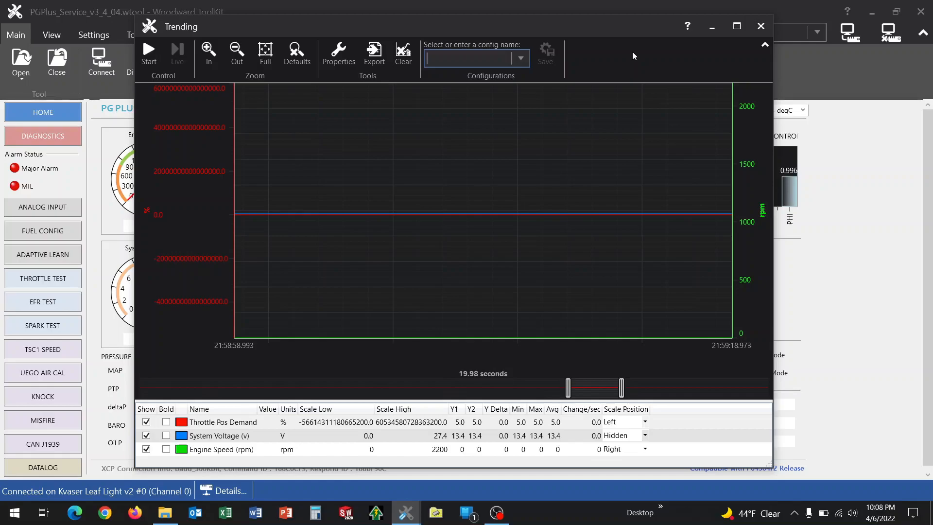
pyautogui.click(520, 58)
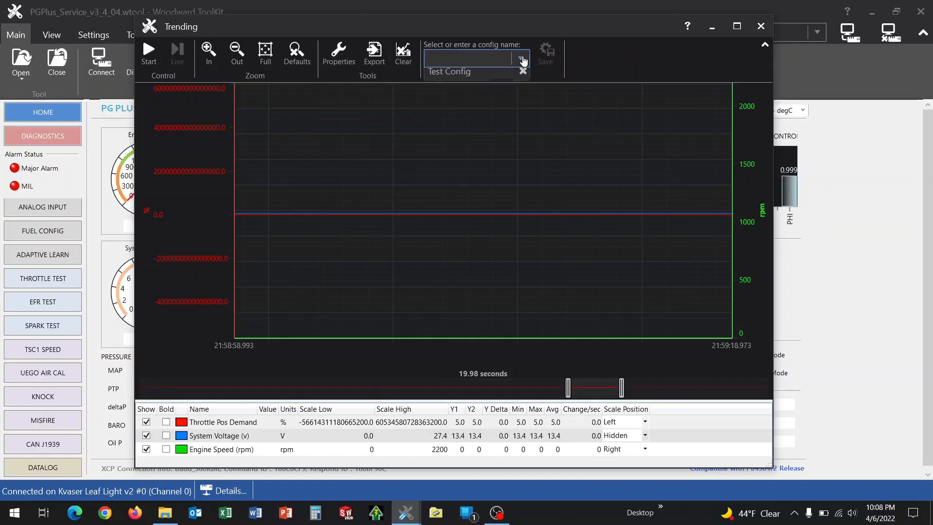
pyautogui.click(479, 57)
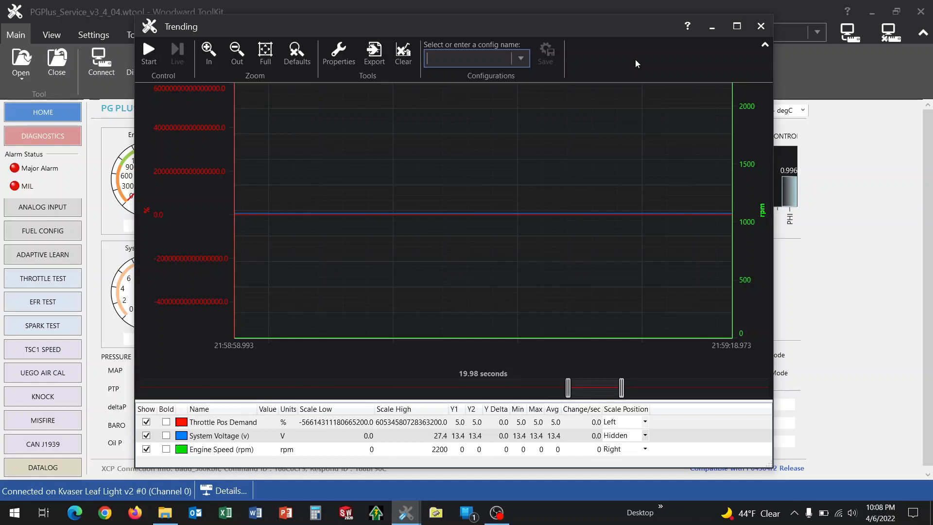
pyautogui.write('Test REcord')
pyautogui.press('BackSpace')
pyautogui.press('BackSpace')
pyautogui.press('BackSpace')
pyautogui.press('BackSpace')
pyautogui.press('BackSpace')
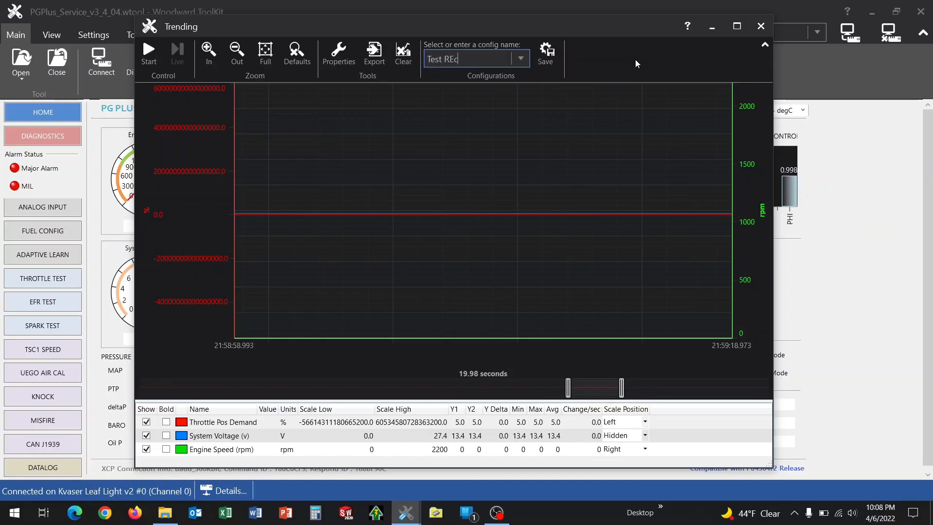
pyautogui.write('ecording1')
pyautogui.click(556, 58)
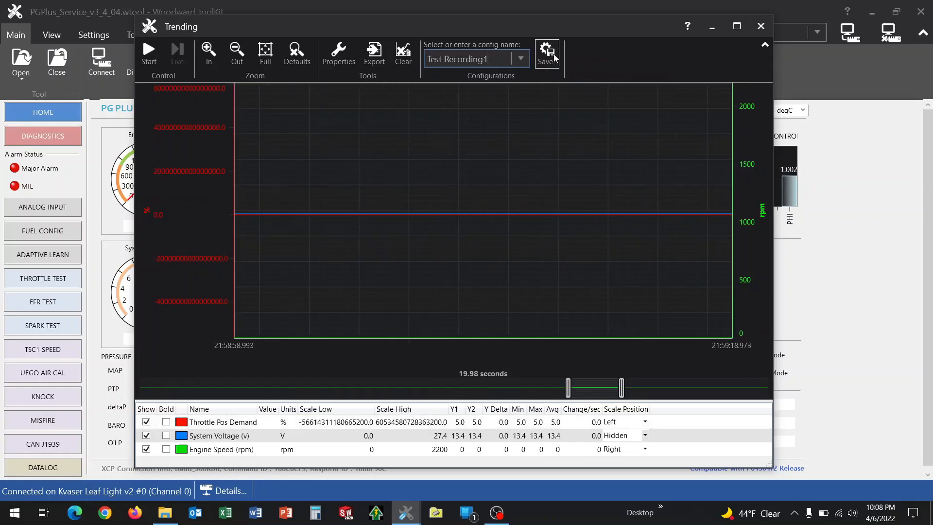
# - Close the Trending window, start a new trend with Engine Speed and load the saved "Test Recording1" configuration
pyautogui.click(760, 29)
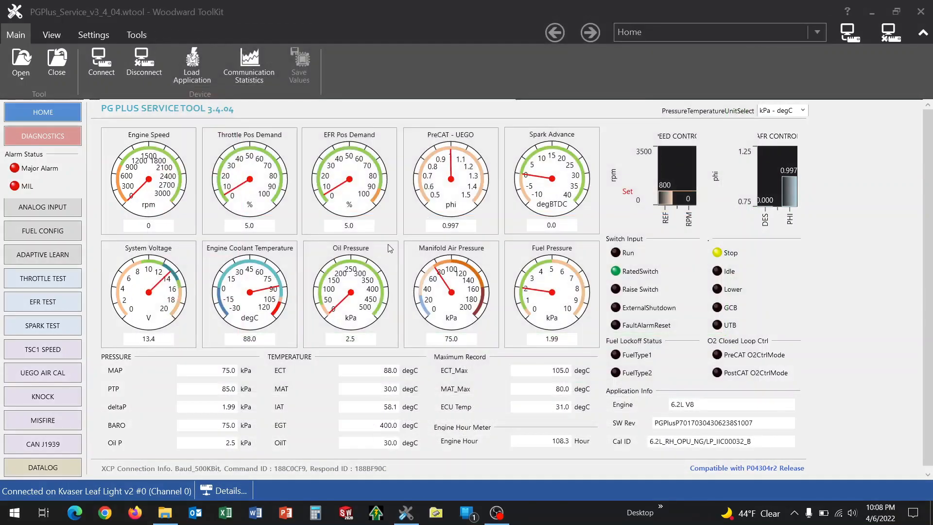
pyautogui.rightClick(173, 201)
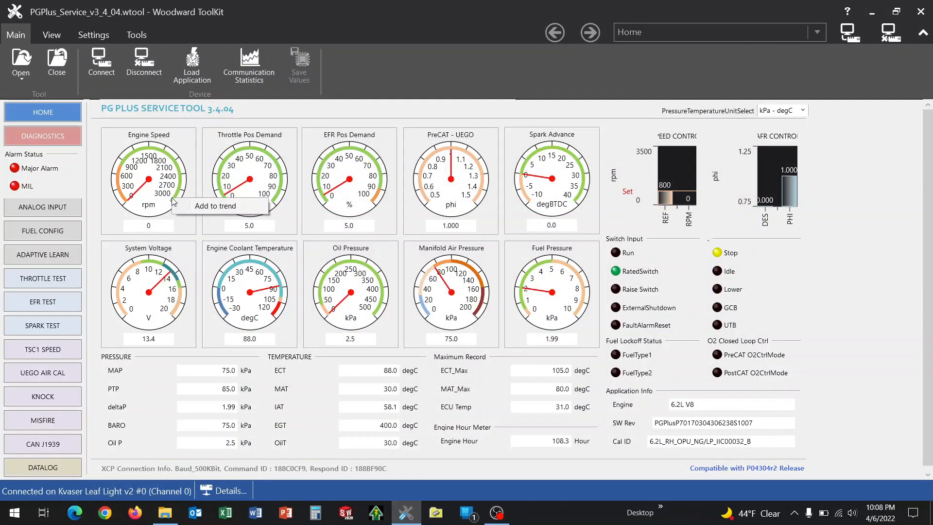
pyautogui.click(195, 204)
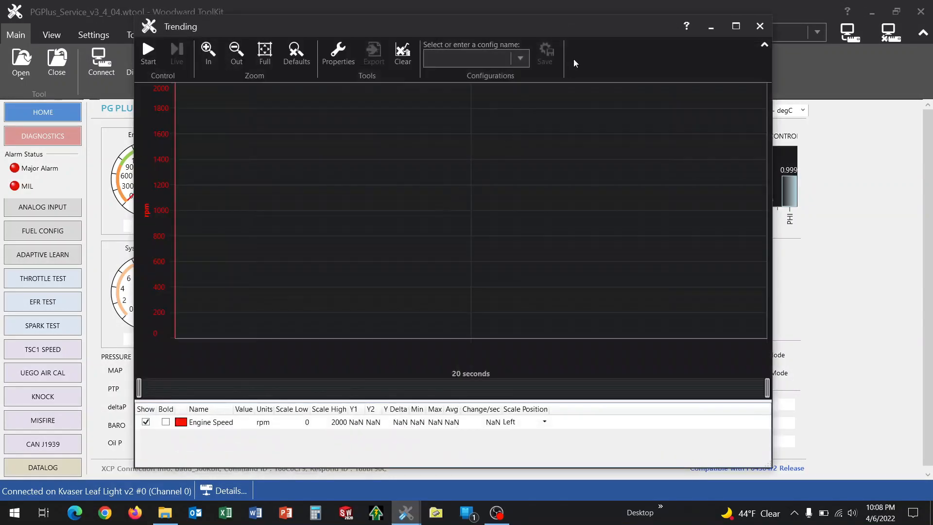
pyautogui.click(525, 59)
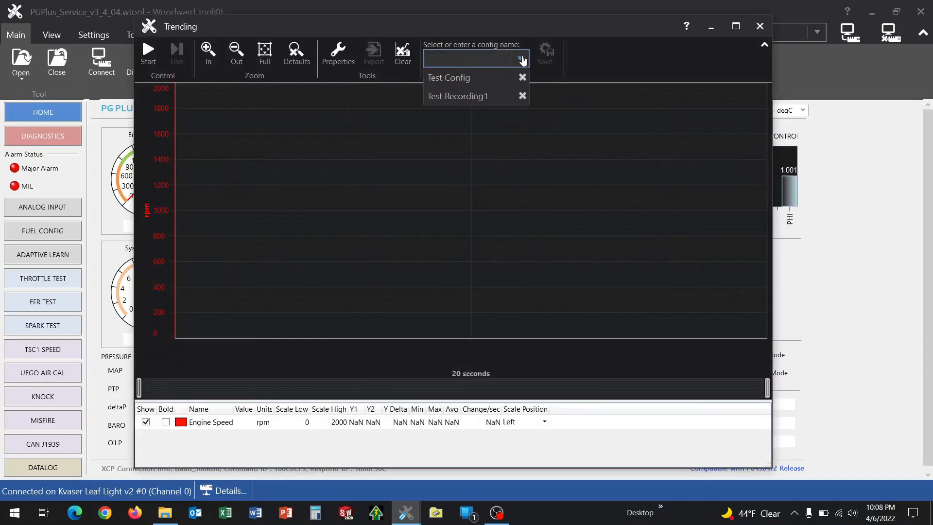
pyautogui.click(486, 96)
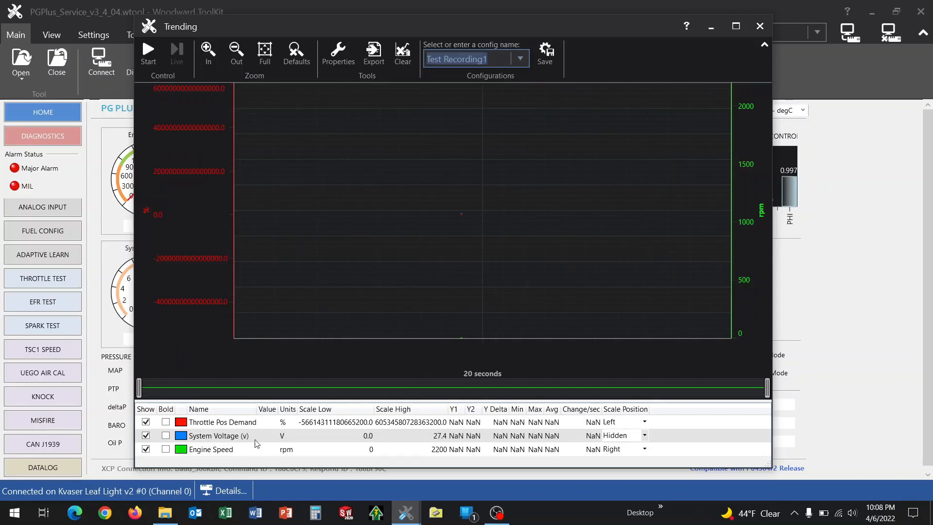